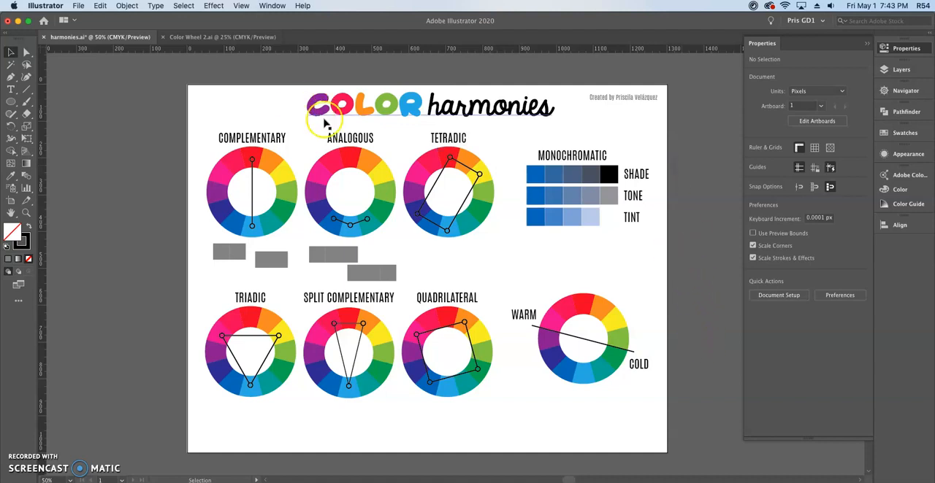
Examine the Color Wheel 2.ai reference document and the artboard dimensions of harmonies.ai.
click(213, 38)
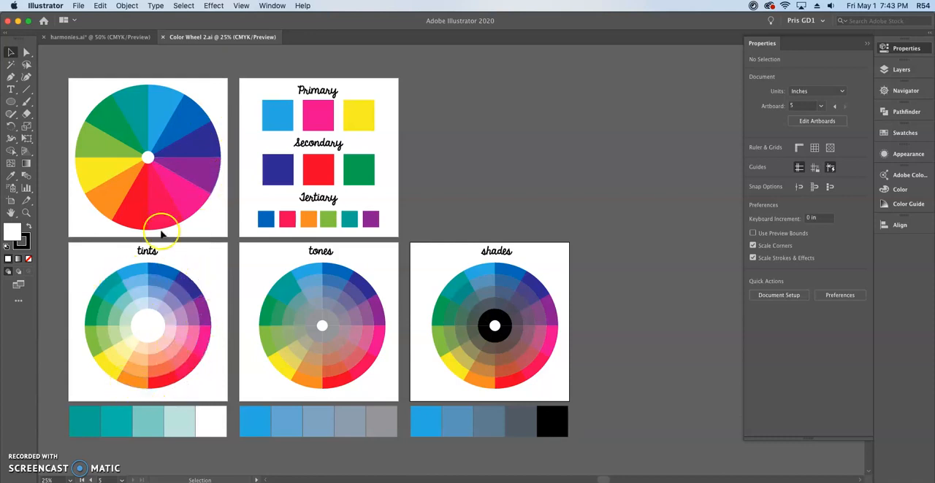
click(123, 37)
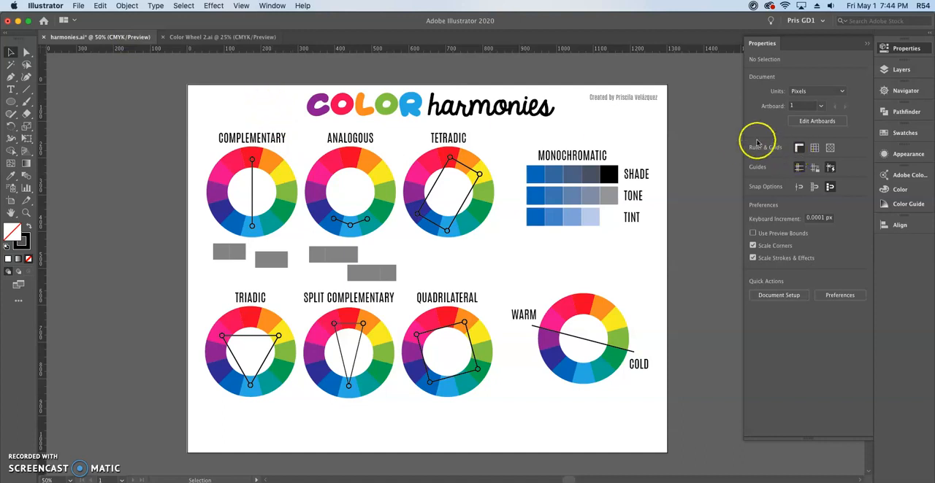
click(806, 123)
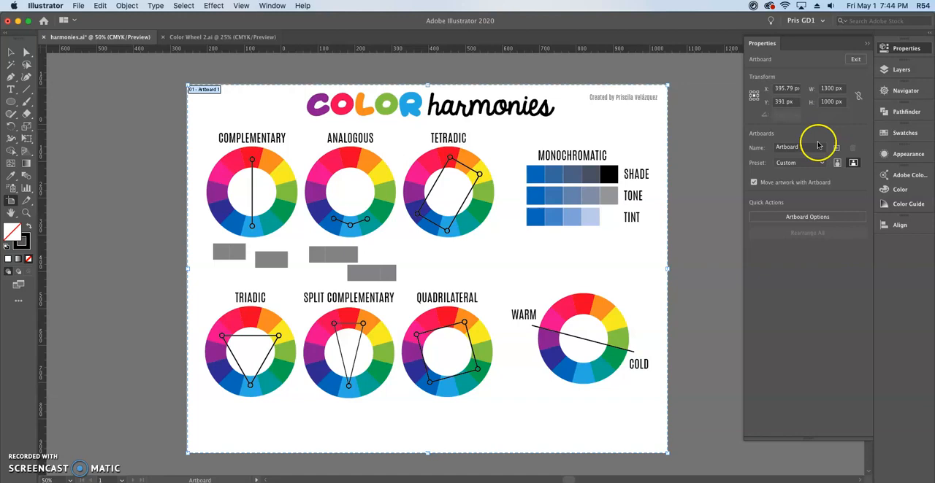
click(855, 59)
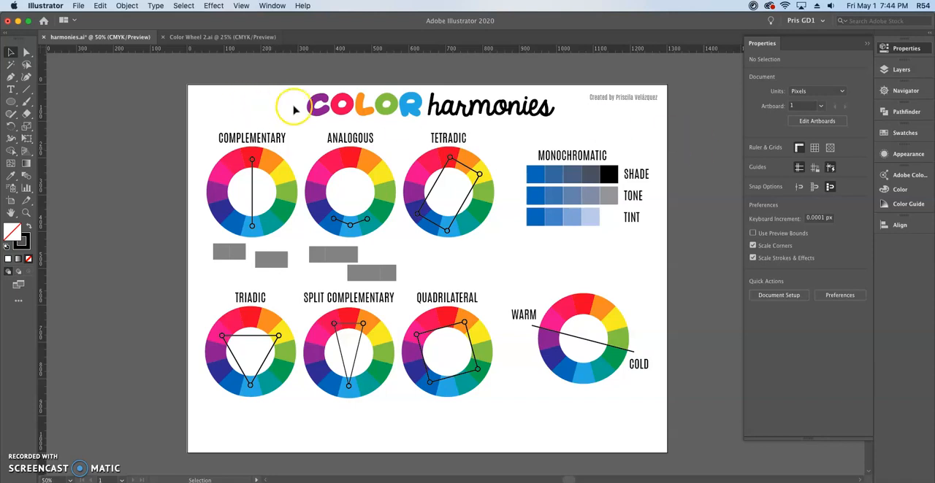
Inspect the title lettering, the credit line and the orange wedge of the Complementary wheel.
click(340, 107)
click(613, 124)
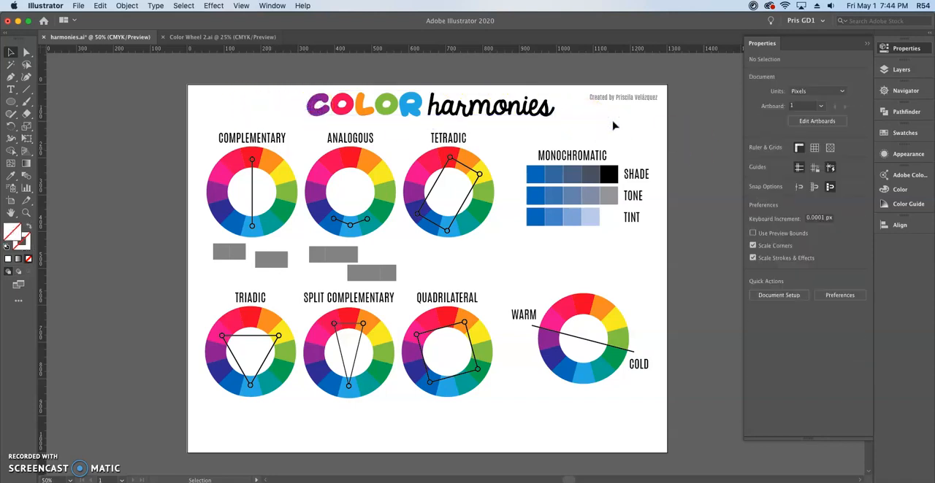
click(623, 97)
click(685, 147)
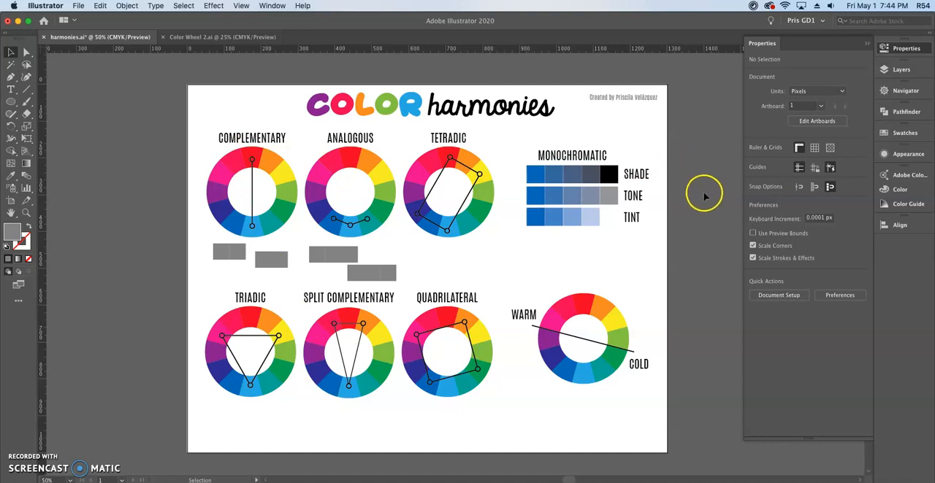
click(276, 163)
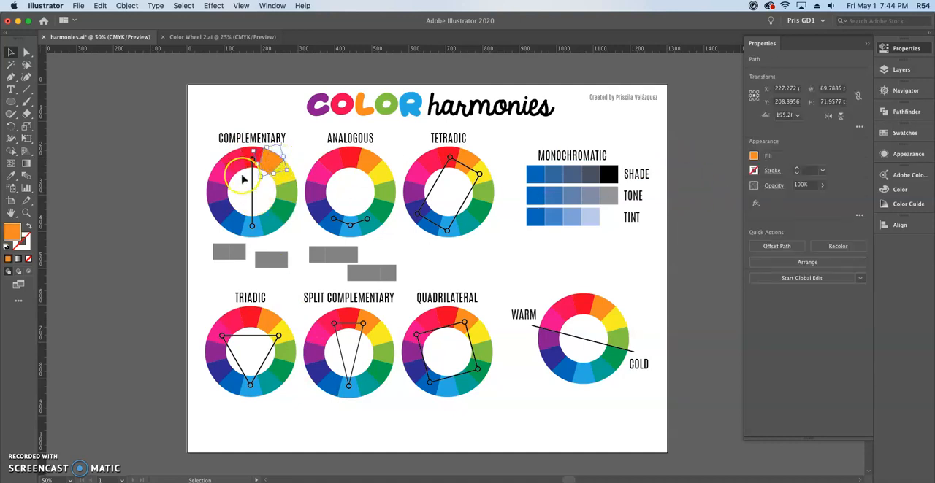
click(196, 165)
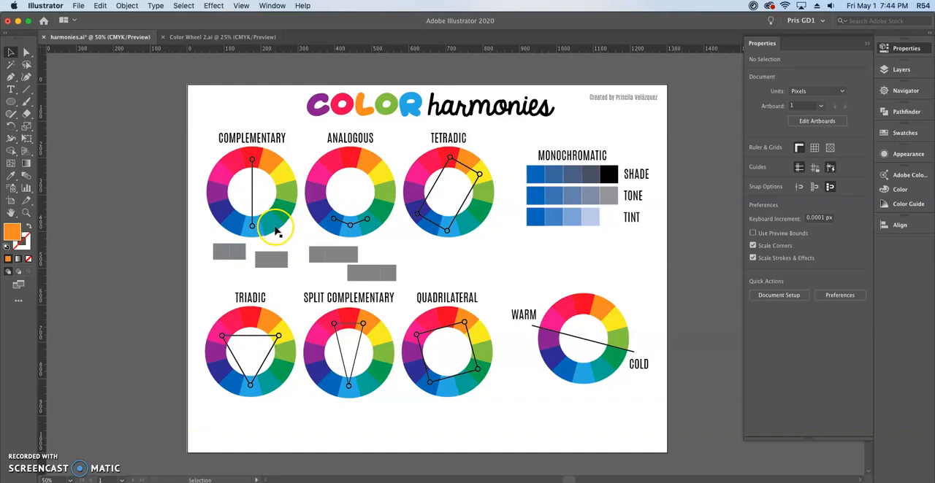
Examine the Complementary wheel's connecting line, its light blue wedge and the circle on the red wedge.
scroll(308, 188, up, 2)
scroll(290, 196, up, 3)
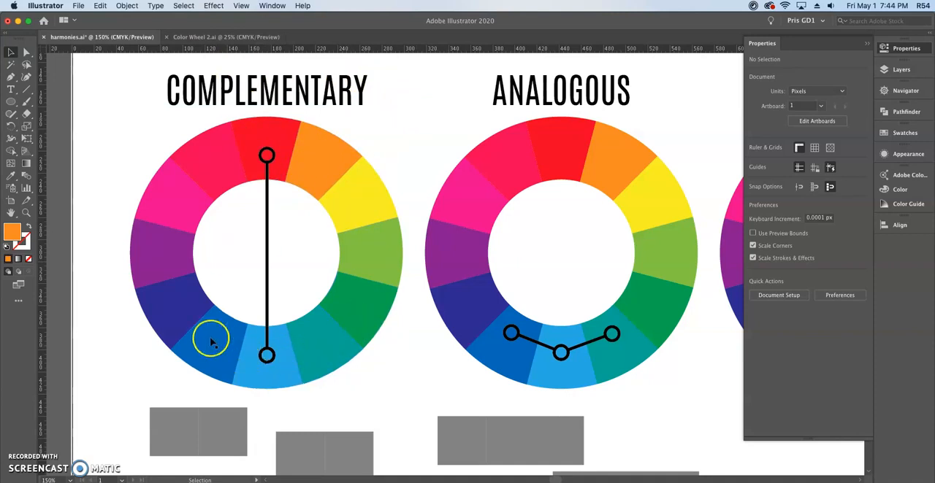
click(267, 242)
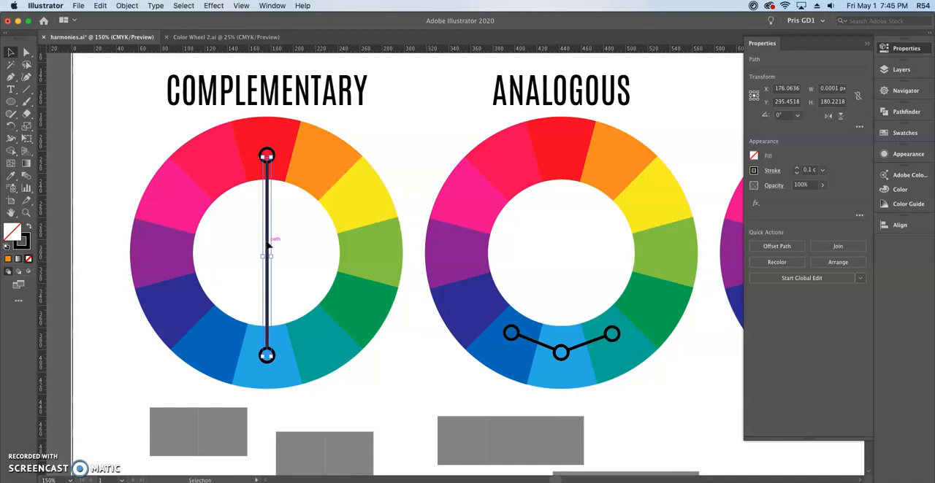
click(415, 374)
click(268, 252)
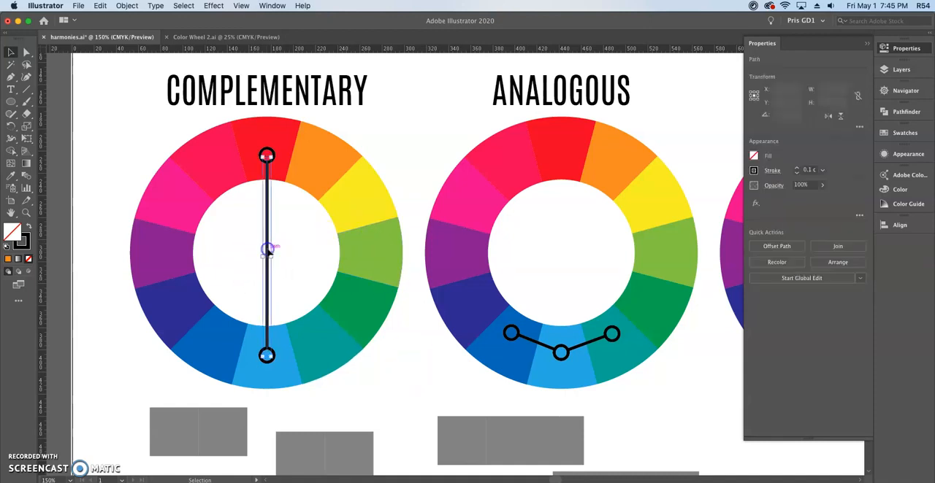
click(400, 136)
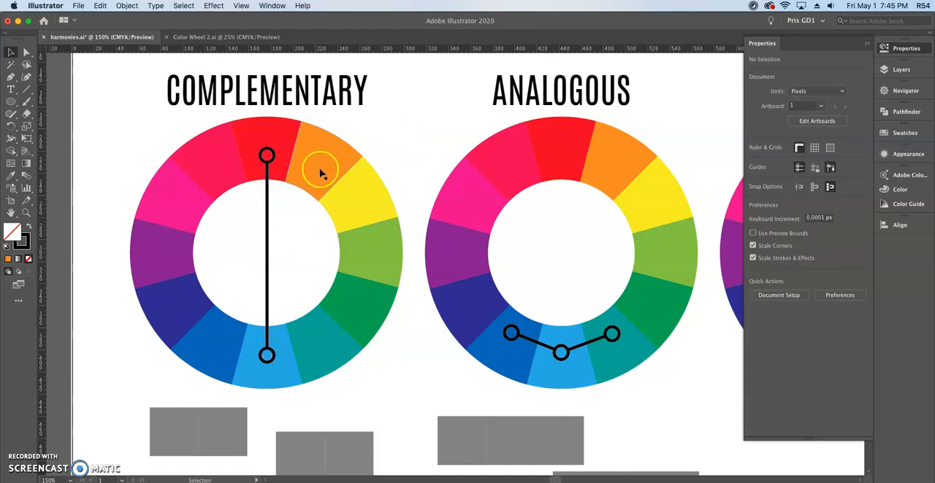
click(287, 358)
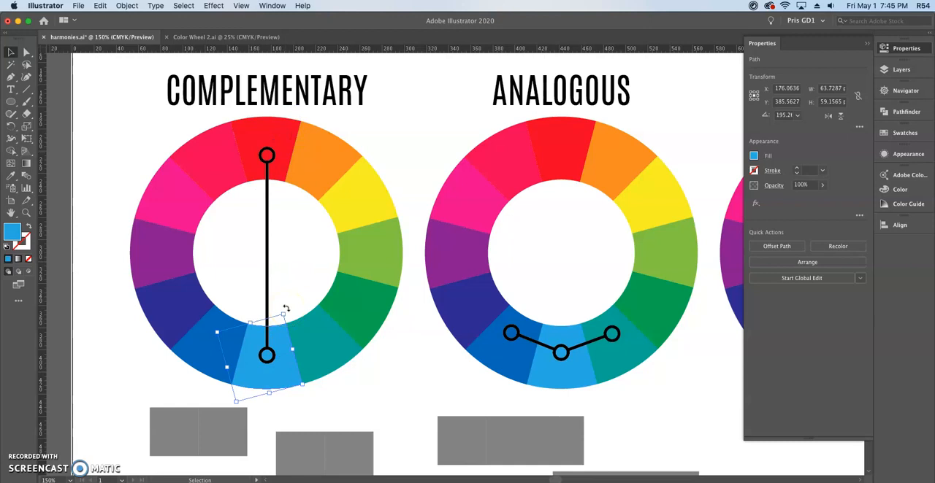
click(267, 155)
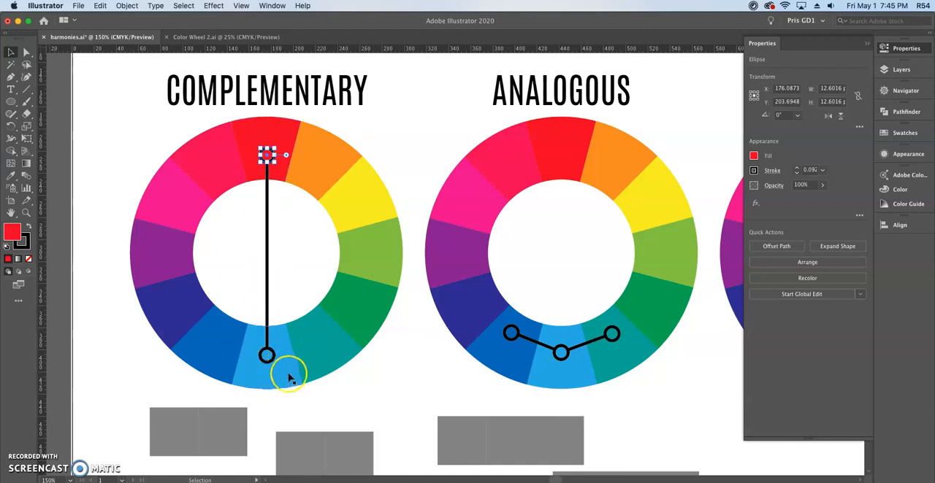
click(371, 385)
Try moving the Complementary wheel's connecting line about 35 px to the right and adding arrowheads to both ends of its stroke.
click(268, 268)
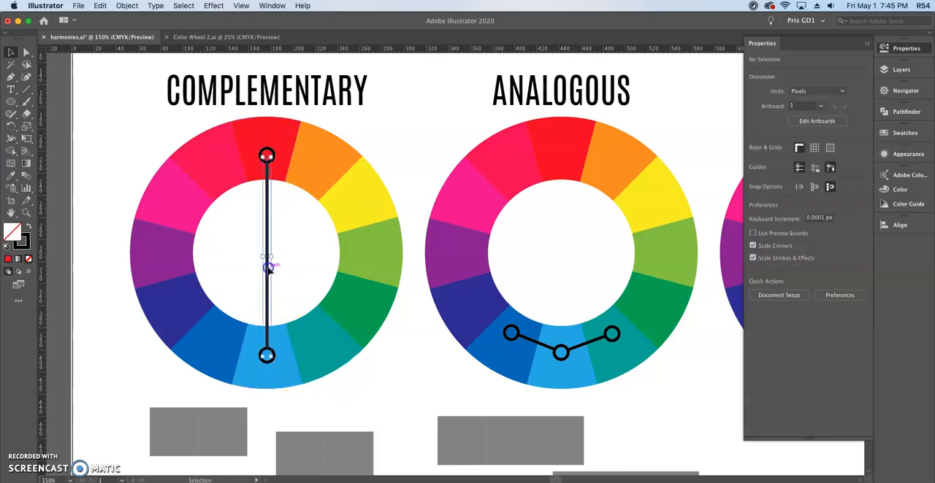
drag(268, 266, 305, 267)
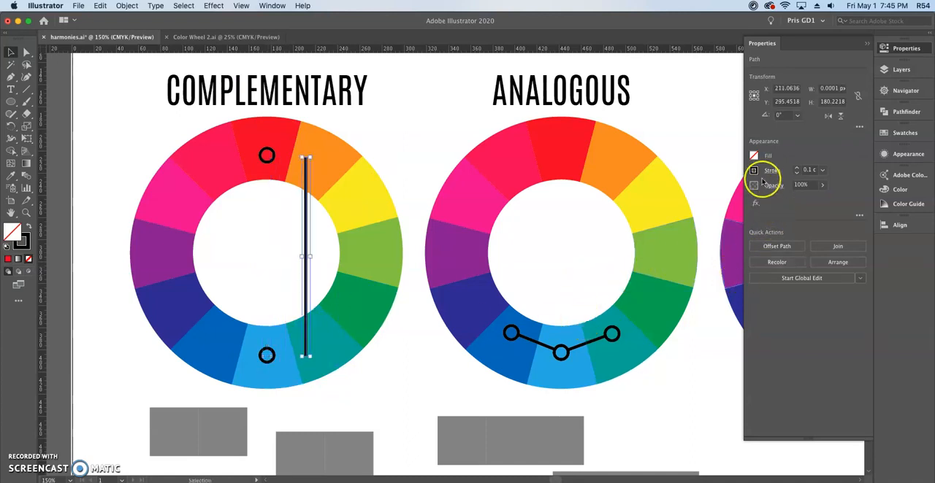
click(770, 171)
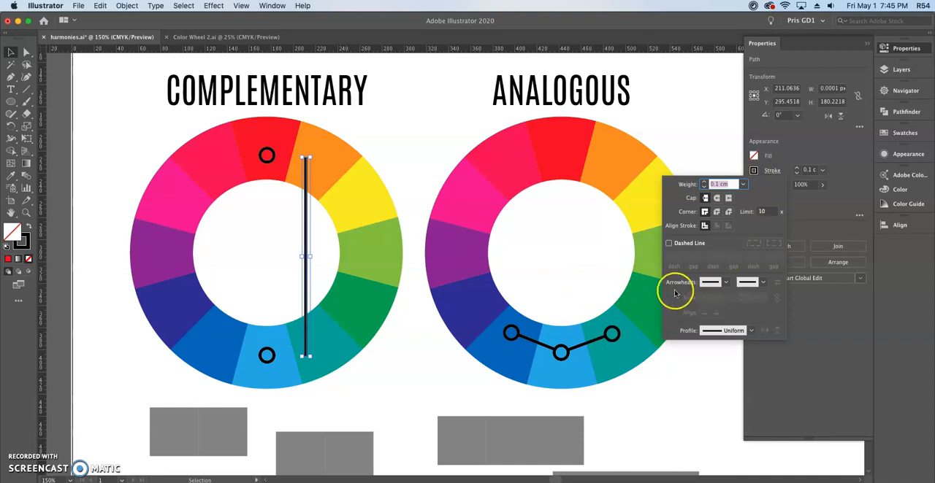
click(725, 284)
scroll(704, 359, down, 5)
click(678, 352)
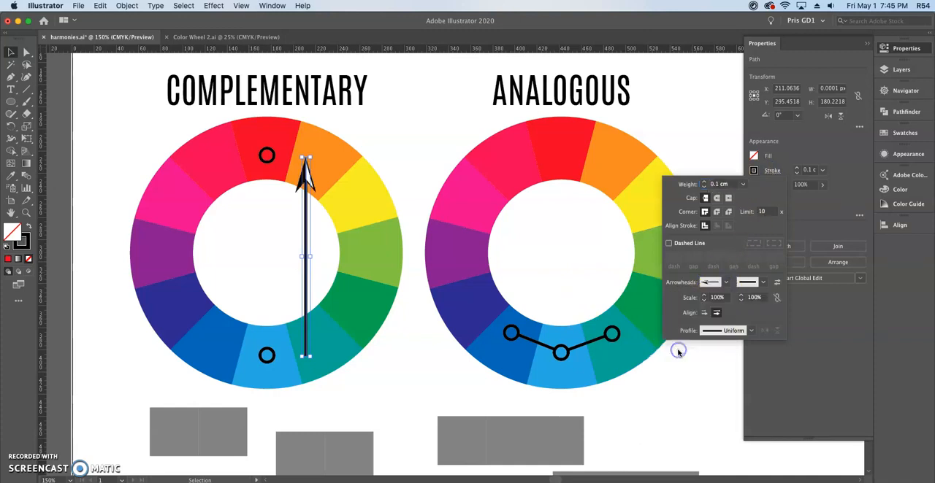
click(763, 282)
click(735, 395)
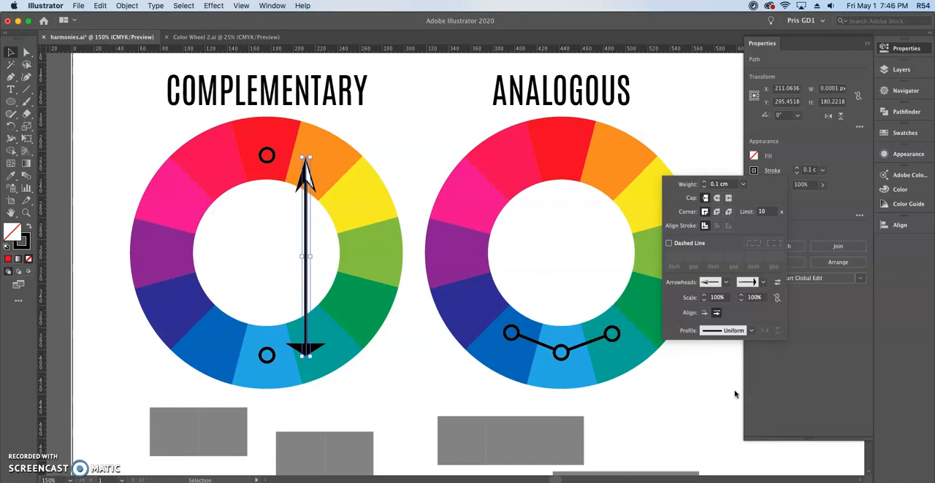
click(801, 229)
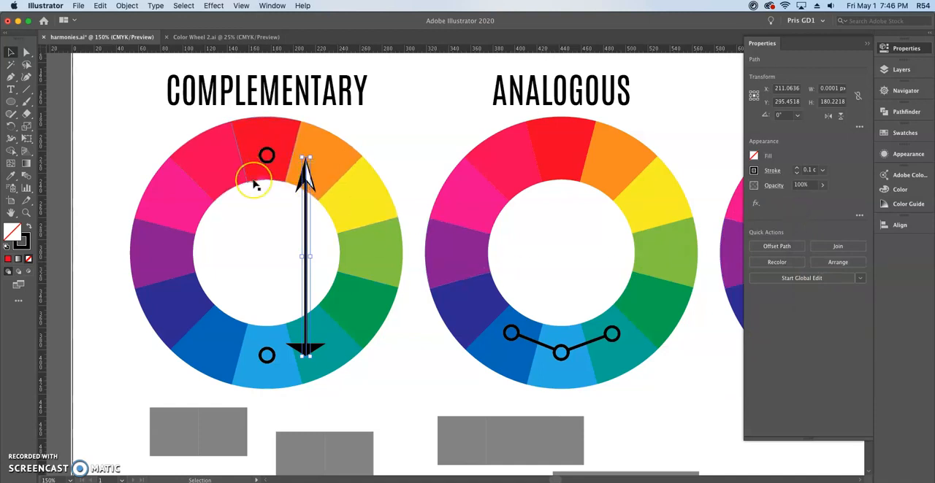
Undo the arrowheads and the move of the Complementary wheel's connecting line.
key(a)
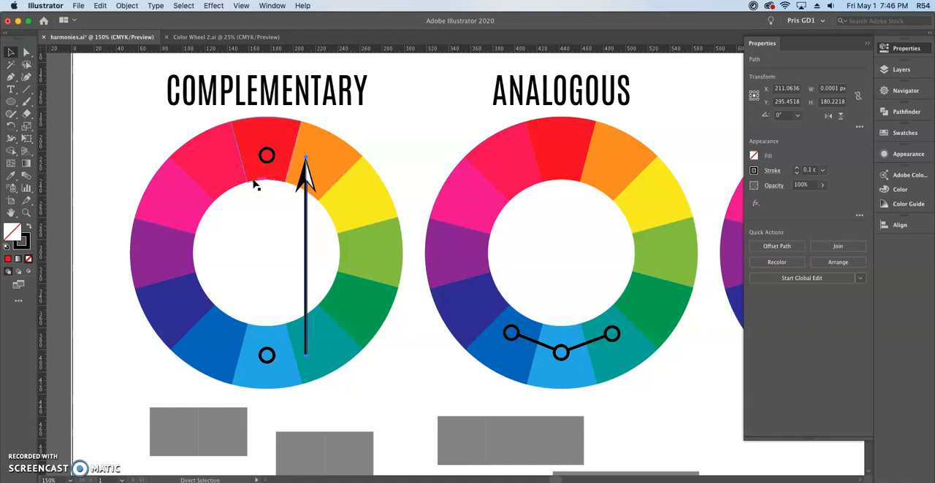
key(super+z)
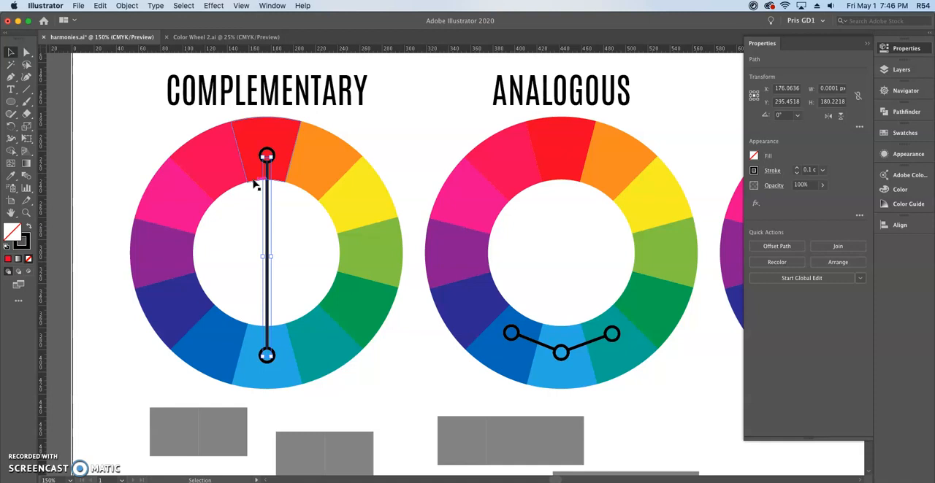
click(140, 150)
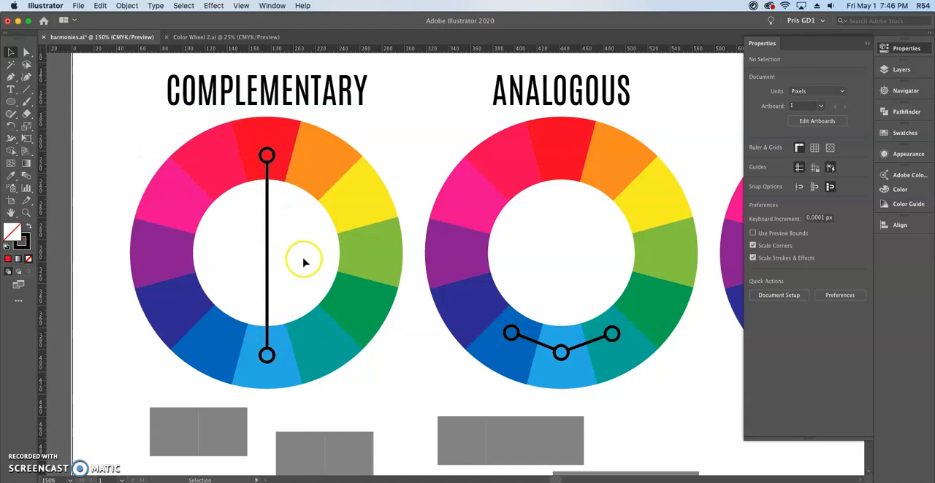
Rotate the Complementary wheel's connecting line counterclockwise by 60° so it links the pink and green wedges.
click(278, 375)
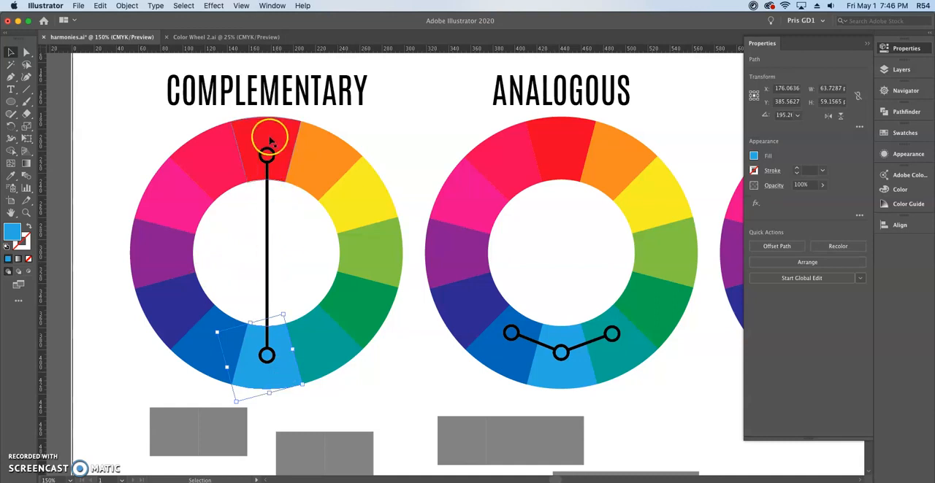
click(268, 204)
drag(270, 154, 187, 203)
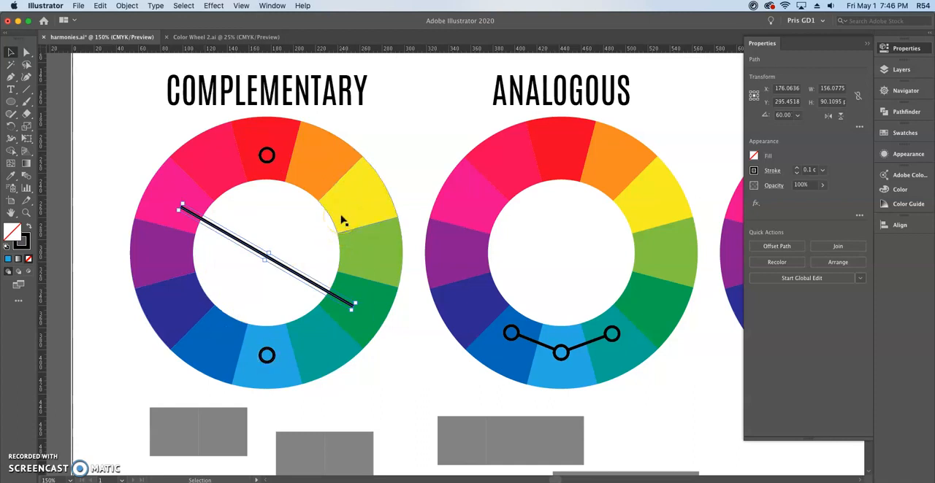
click(401, 342)
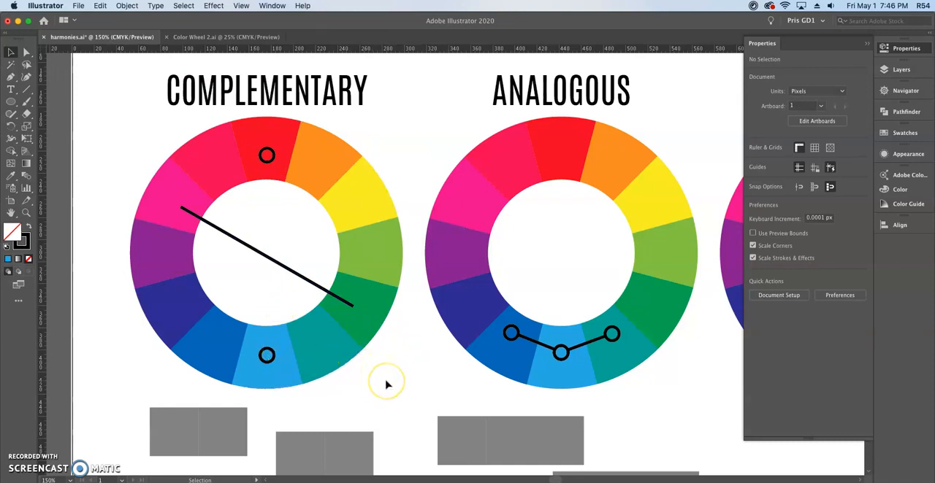
Fill the left grey square of the first pair below the Complementary wheel with the pink sampled from its wedge.
scroll(384, 392, down, 3)
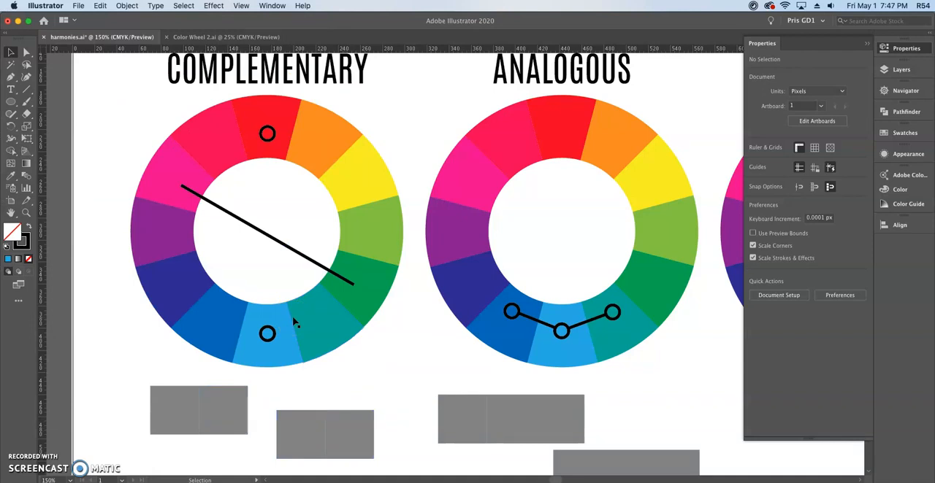
click(181, 173)
click(382, 288)
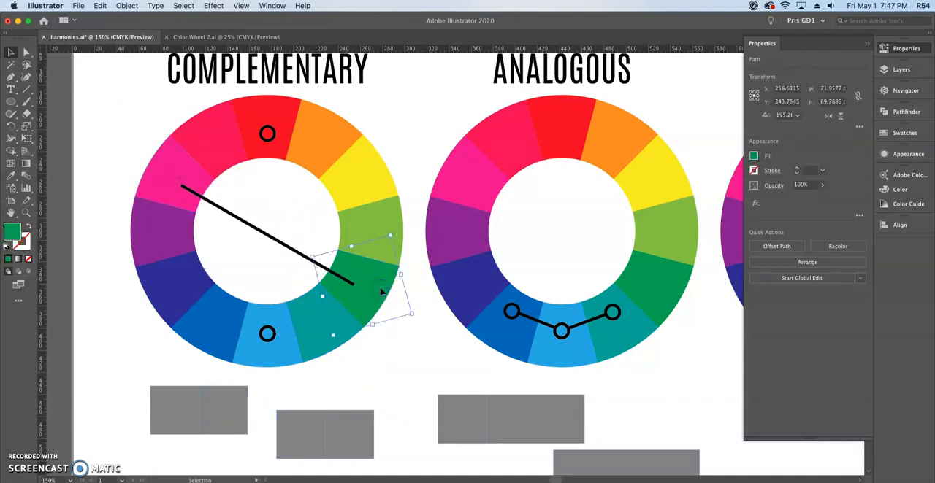
click(328, 395)
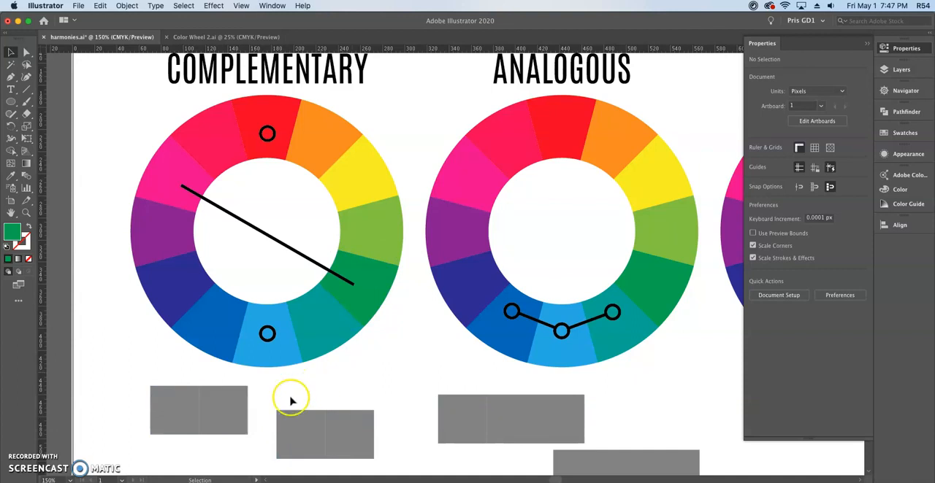
click(236, 400)
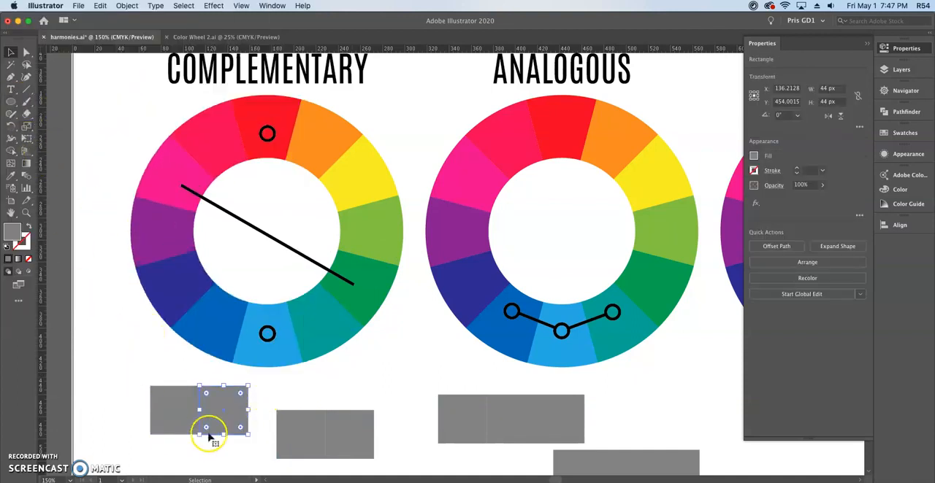
click(233, 394)
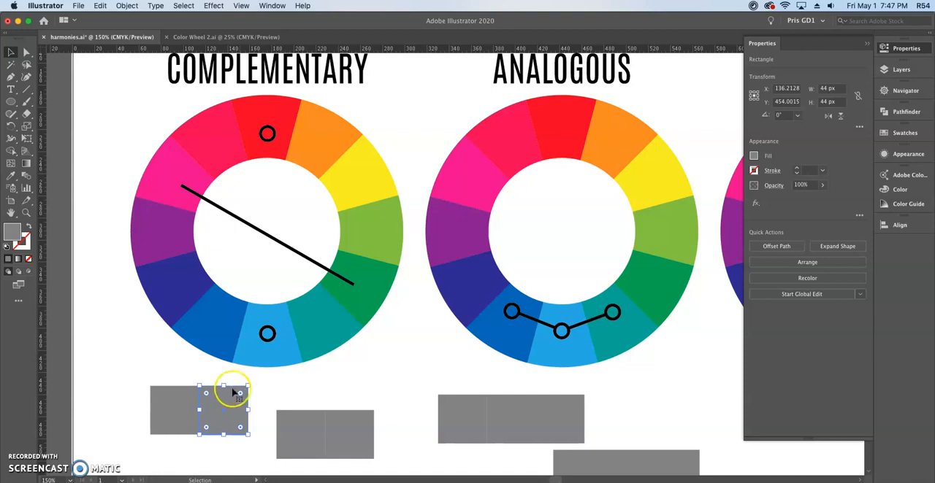
drag(234, 394, 182, 393)
click(182, 395)
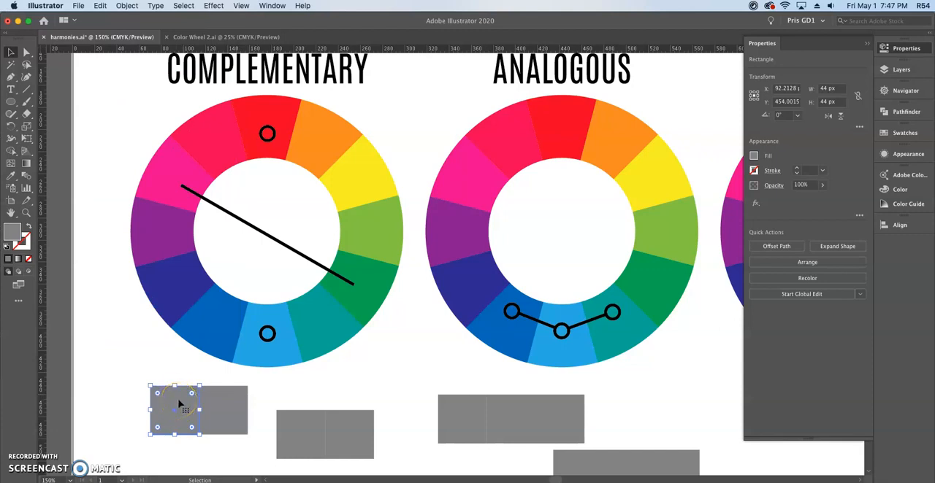
key(i)
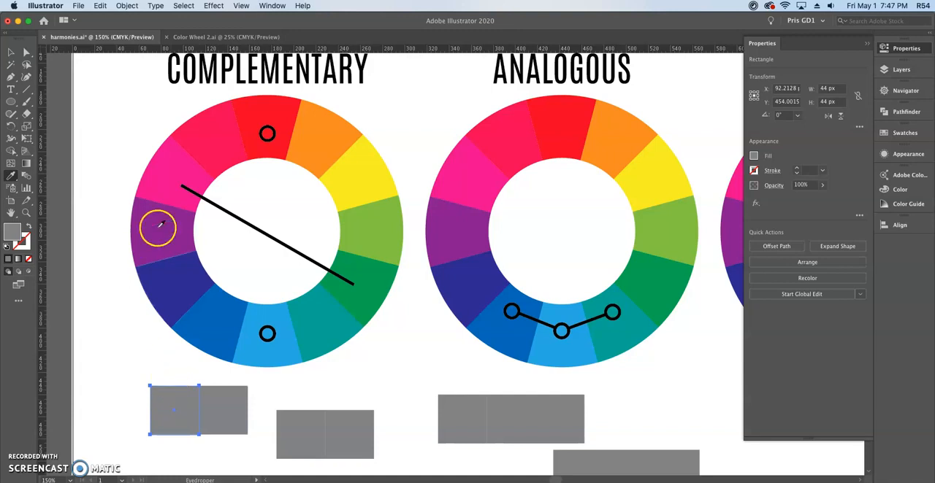
click(170, 172)
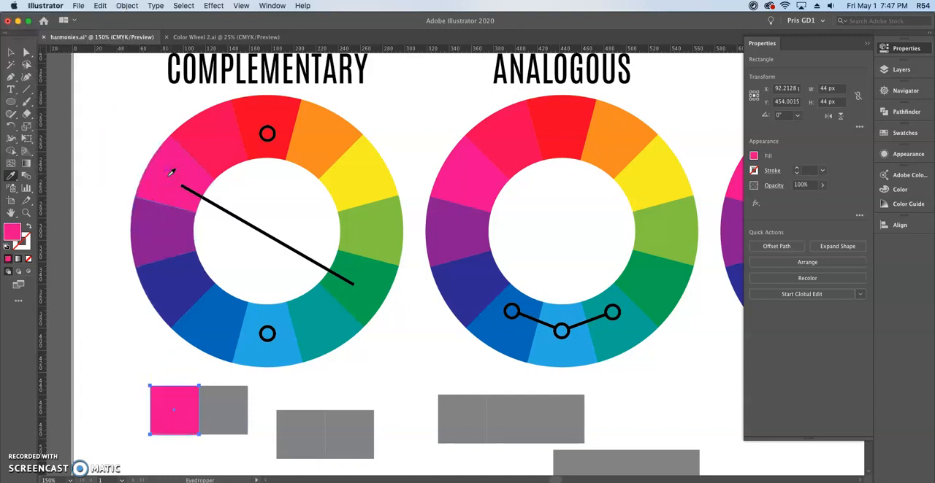
Fill the right square of the first Complementary pair with the green sampled from the opposite wedge.
key(v)
drag(257, 382, 238, 394)
key(i)
click(385, 289)
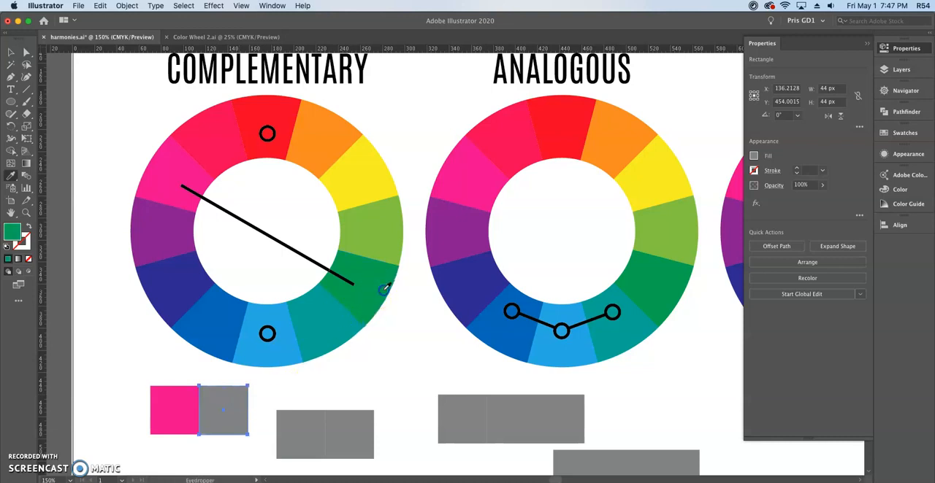
key(v)
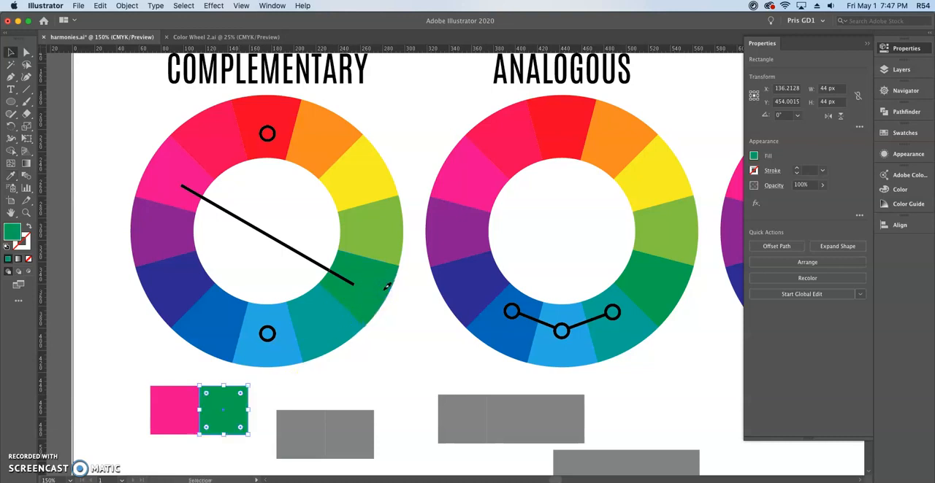
Rotate the Complementary wheel's connecting line counterclockwise so it links the yellow and dark blue wedges.
click(403, 339)
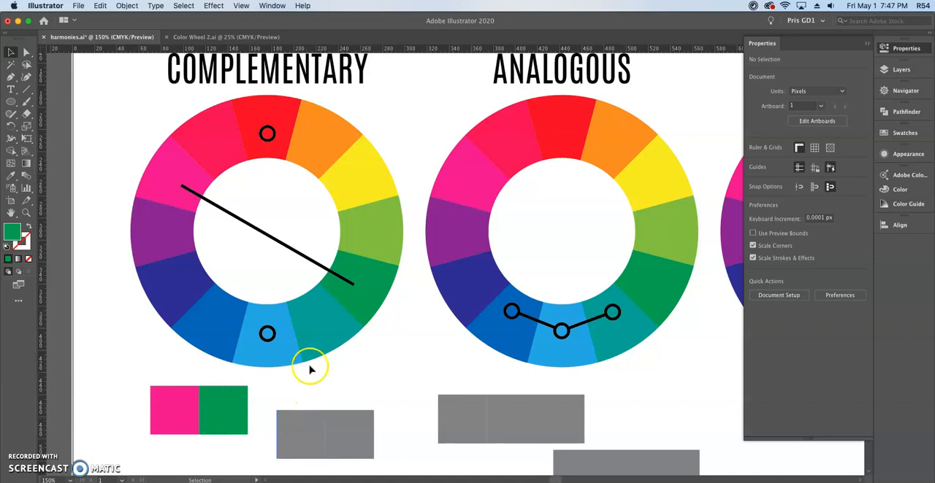
click(321, 267)
drag(360, 281, 362, 176)
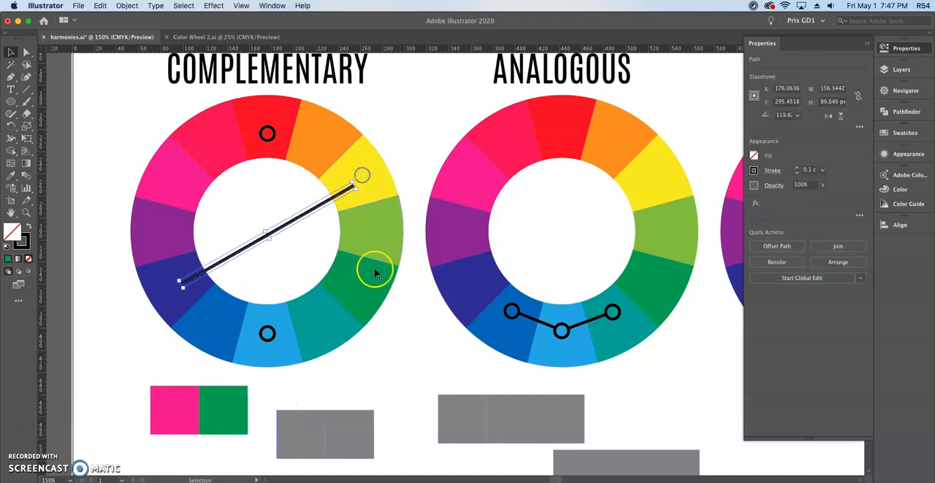
Fill the second pair of grey squares below the Complementary wheel with dark blue and yellow sampled from the linked wedges.
click(307, 427)
key(i)
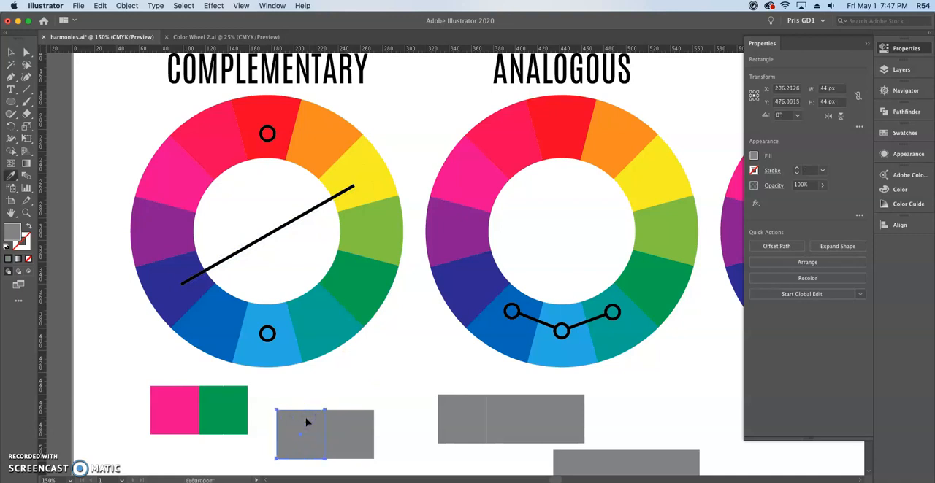
click(171, 296)
key(v)
click(346, 416)
key(i)
click(385, 184)
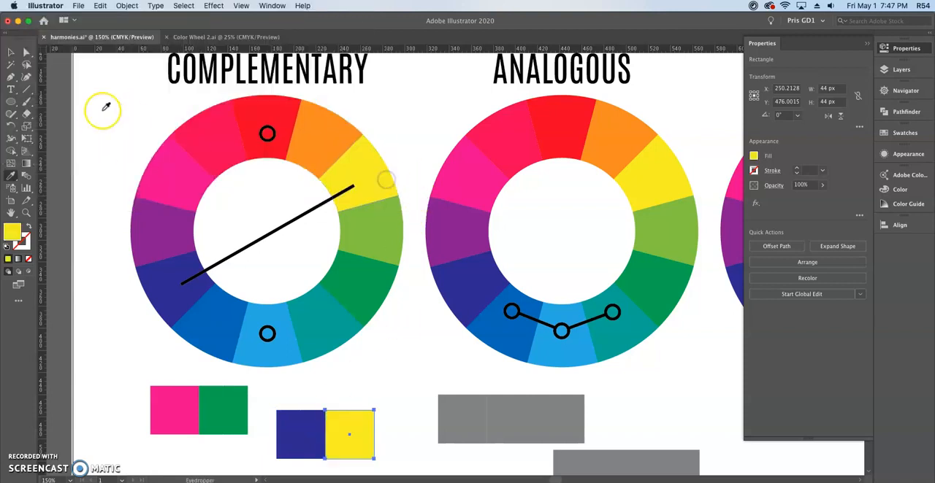
click(11, 52)
click(86, 107)
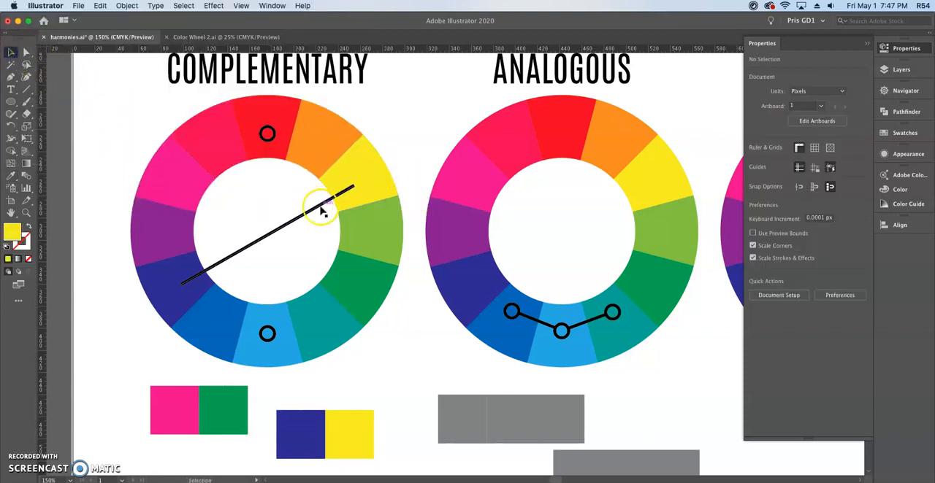
click(320, 206)
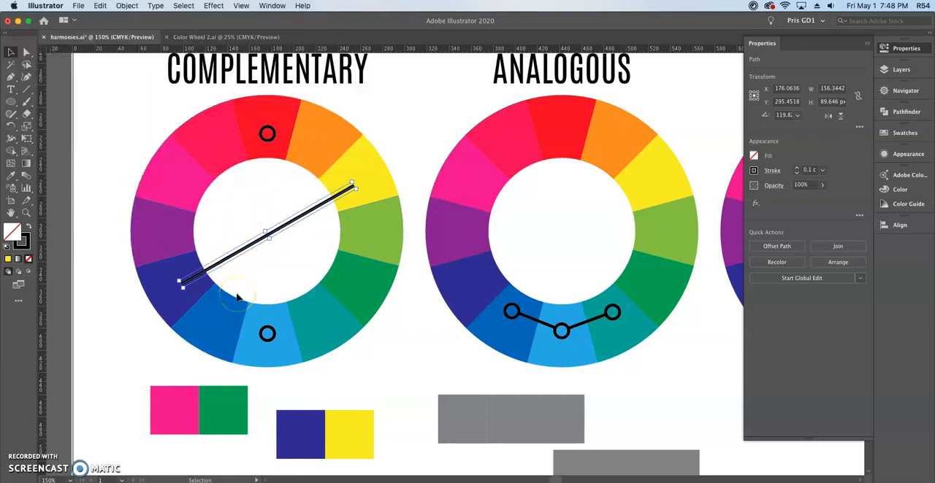
click(397, 368)
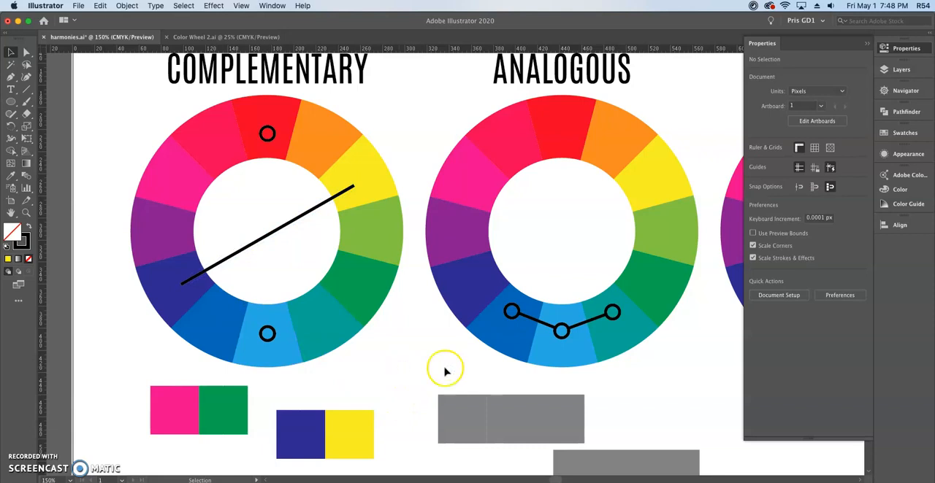
Fill the left square of the first grey strip below the Analogous wheel with the pink sampled from its wedge.
drag(653, 347, 428, 354)
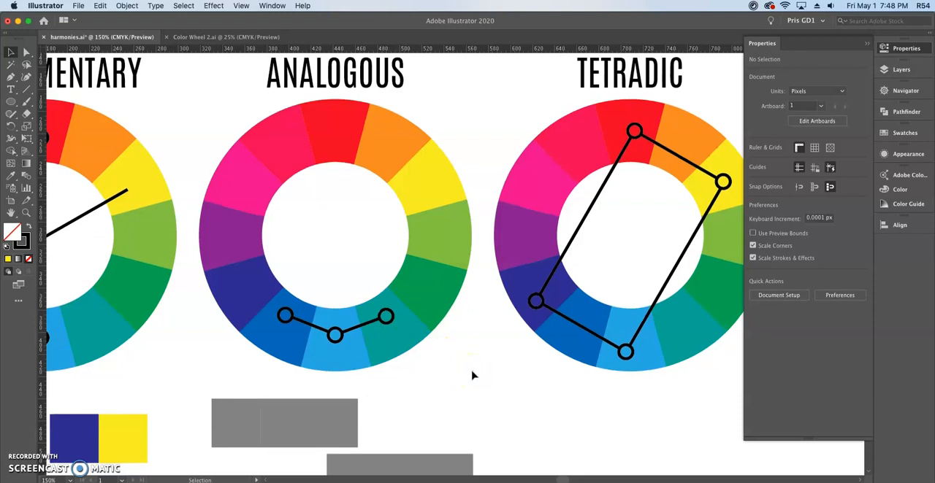
click(244, 414)
key(i)
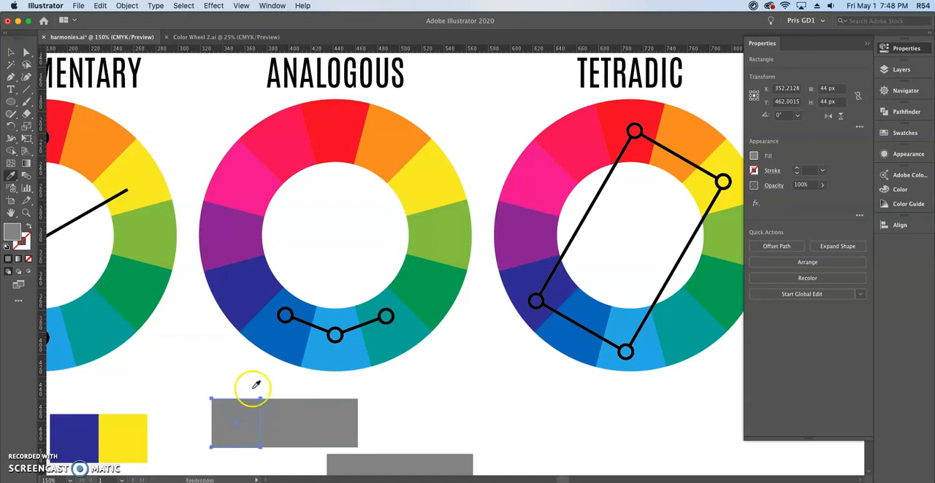
click(246, 178)
key(v)
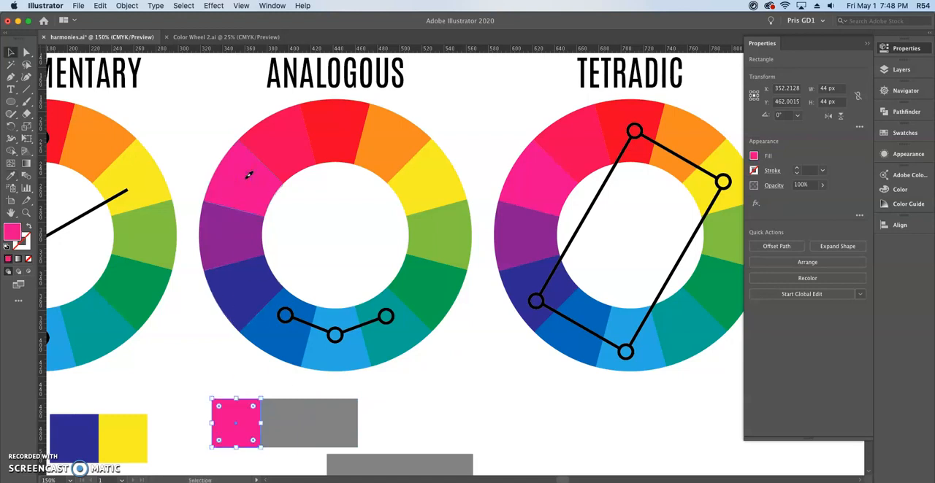
Fill the middle and right squares of the first Analogous strip with the pinkish red and red sampled from the adjacent wedges.
click(292, 408)
key(i)
click(278, 131)
key(v)
click(342, 407)
key(i)
click(342, 130)
key(v)
click(475, 347)
Examine the whole sheet, including the Monochromatic shade, tone and tint swatches and the warm and cold color wheel.
scroll(476, 350, down, 1)
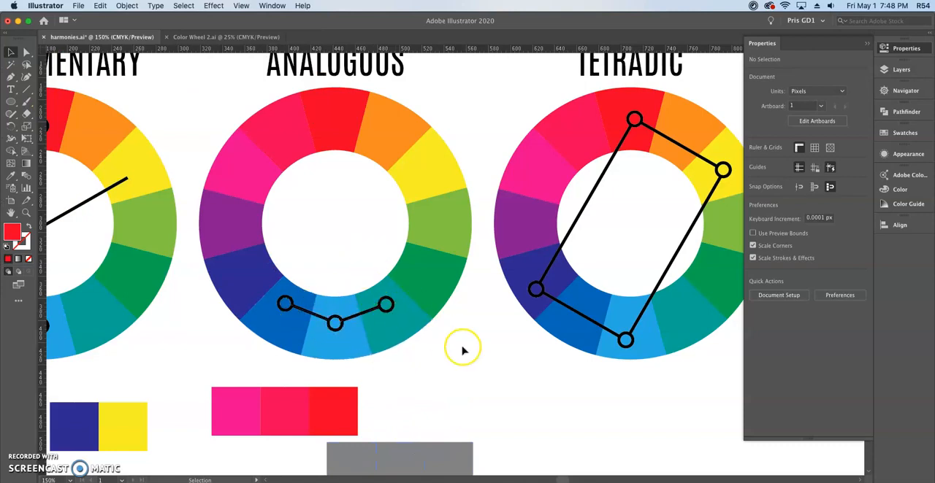
scroll(498, 374, down, 2)
key(space)
drag(528, 389, 416, 272)
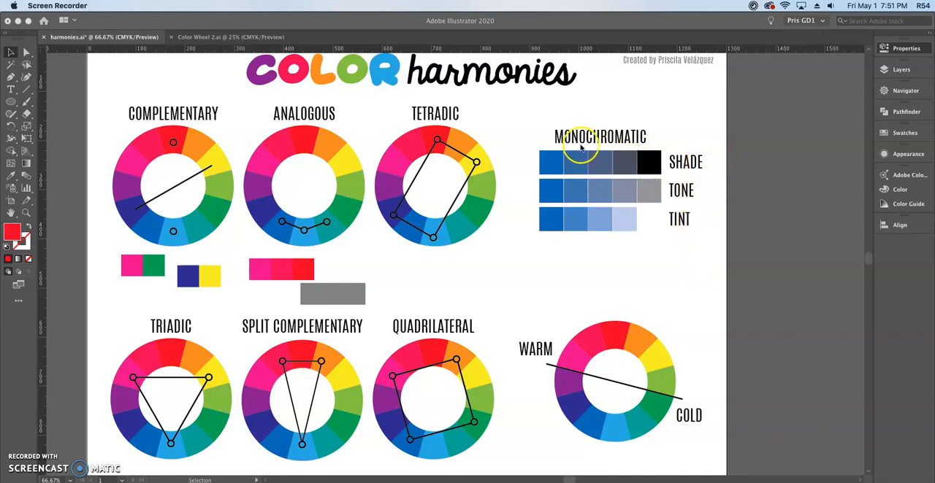
click(551, 168)
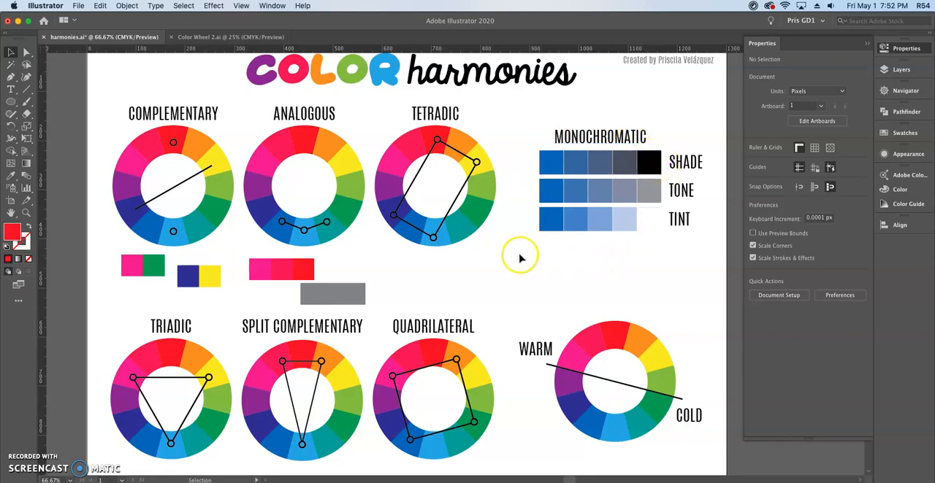
scroll(521, 257, down, 1)
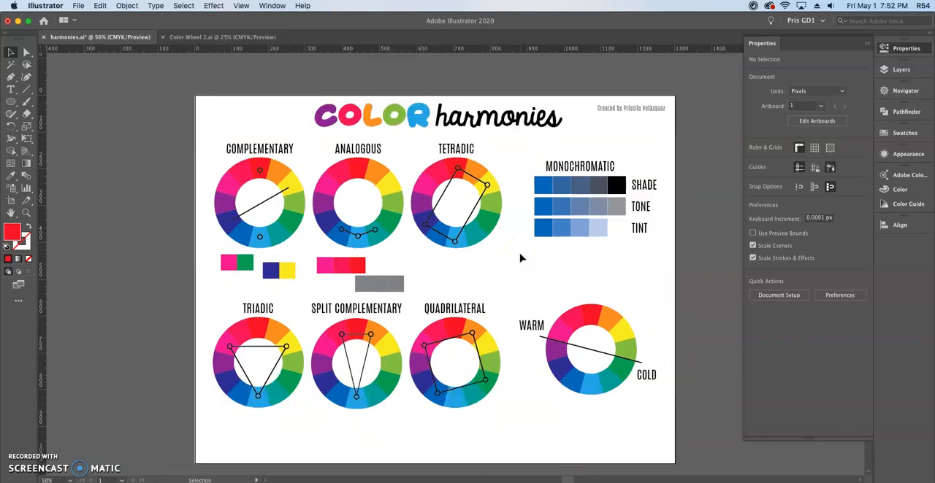
drag(543, 268, 515, 246)
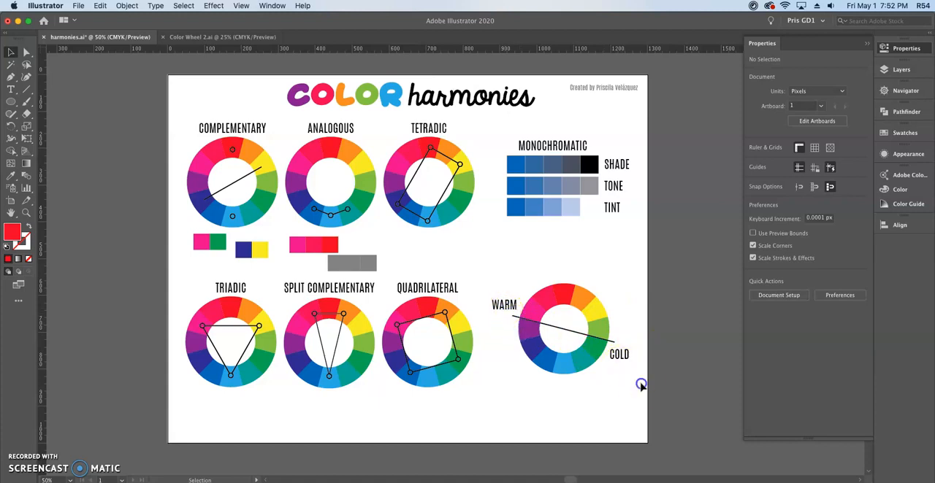
drag(488, 260, 646, 398)
click(590, 419)
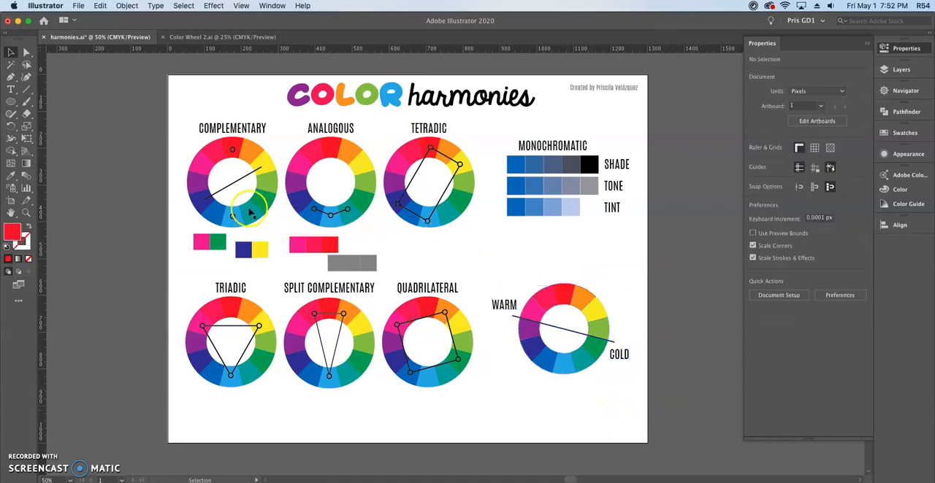